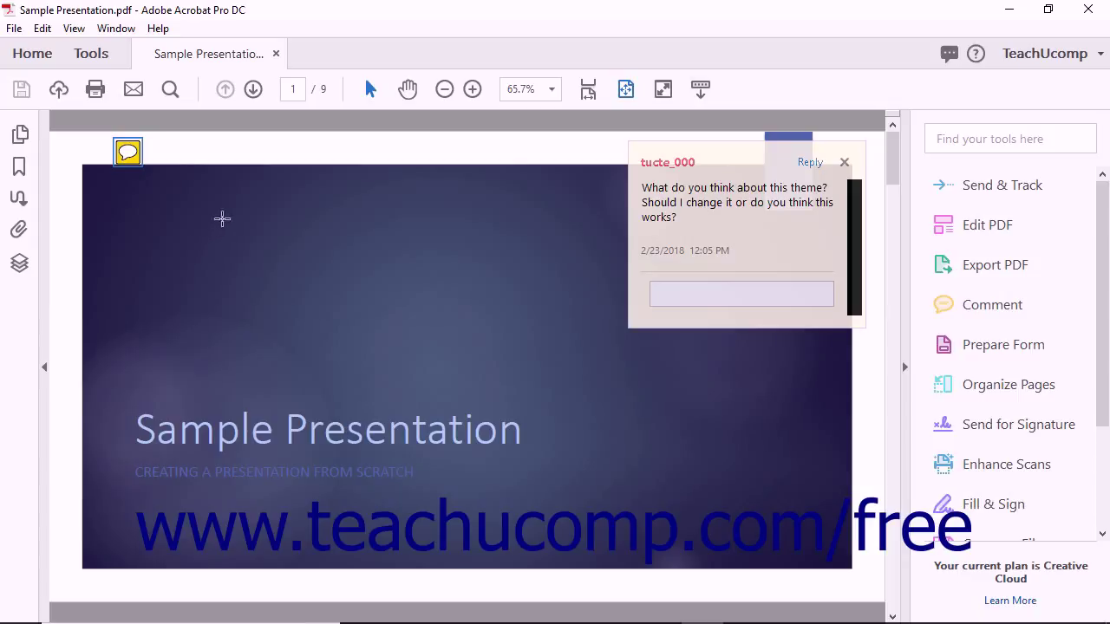
Switch from the presentation page to the Tools center listing all available tools.
click(101, 57)
Under Review & Approve, start Send for Comments as a shared commenting review.
scroll(312, 275, down, 4)
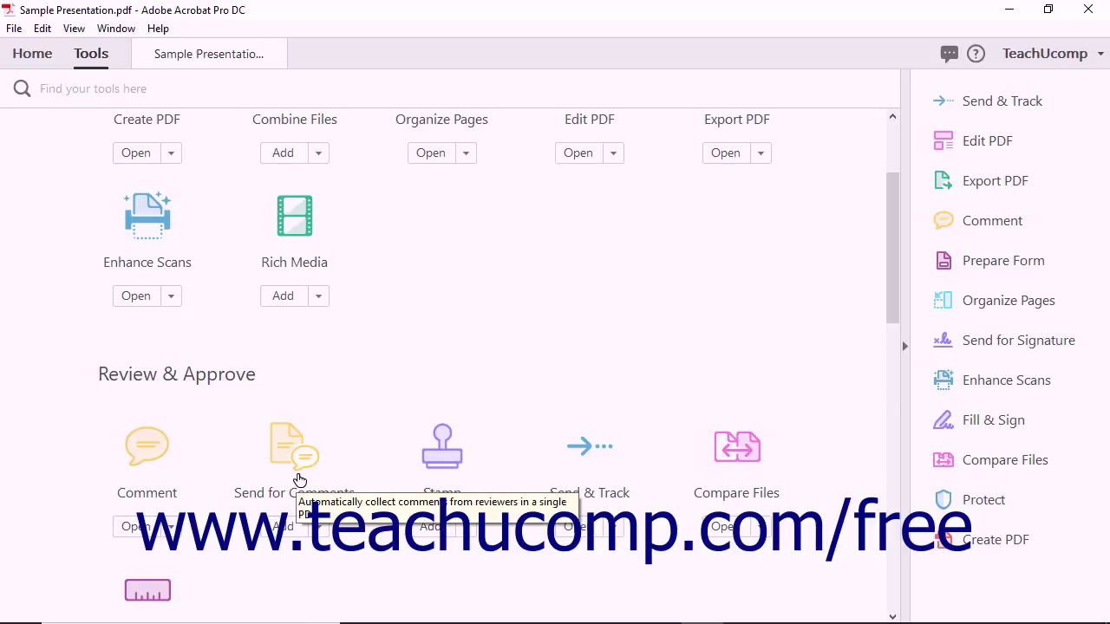
click(298, 473)
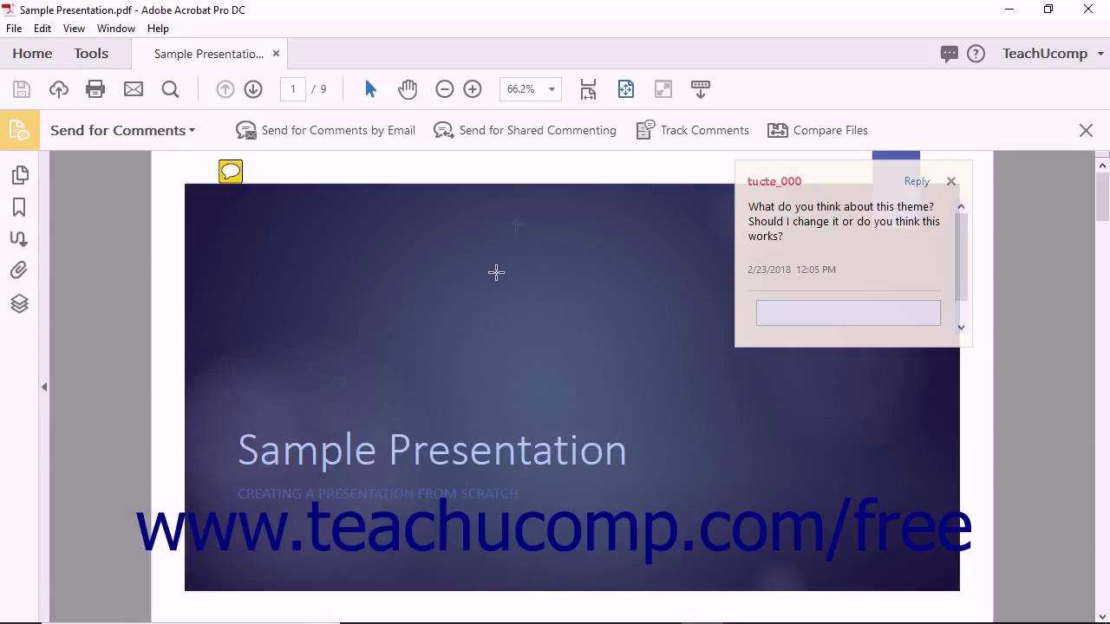
click(535, 133)
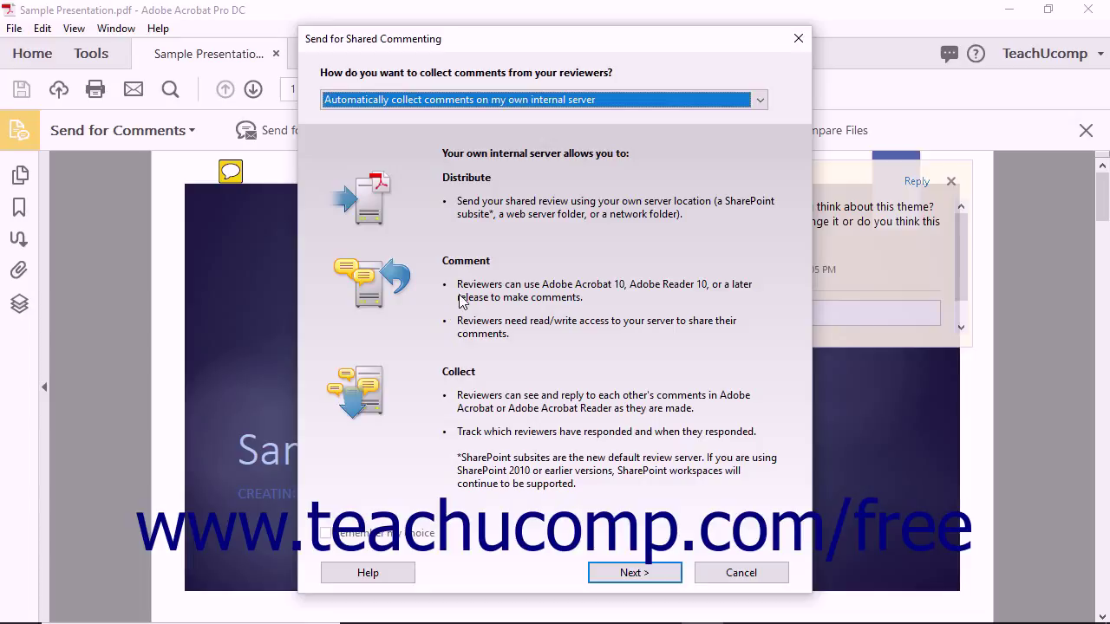
Keep 'Automatically collect comments on my own internal server' and continue to browsing for the hosting folder.
click(760, 100)
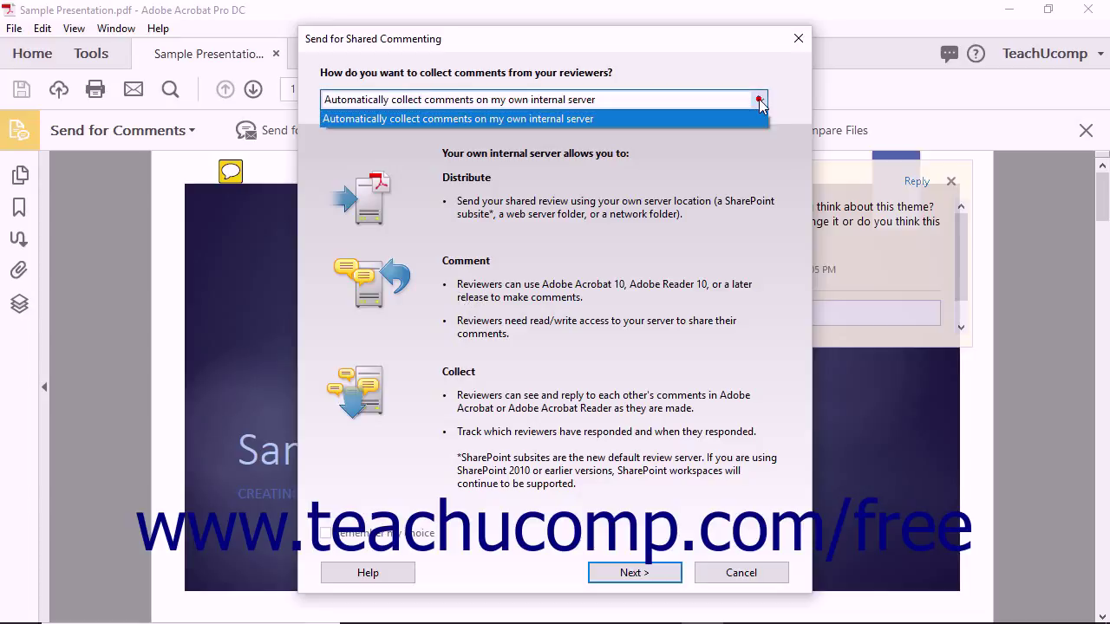
click(719, 128)
click(664, 573)
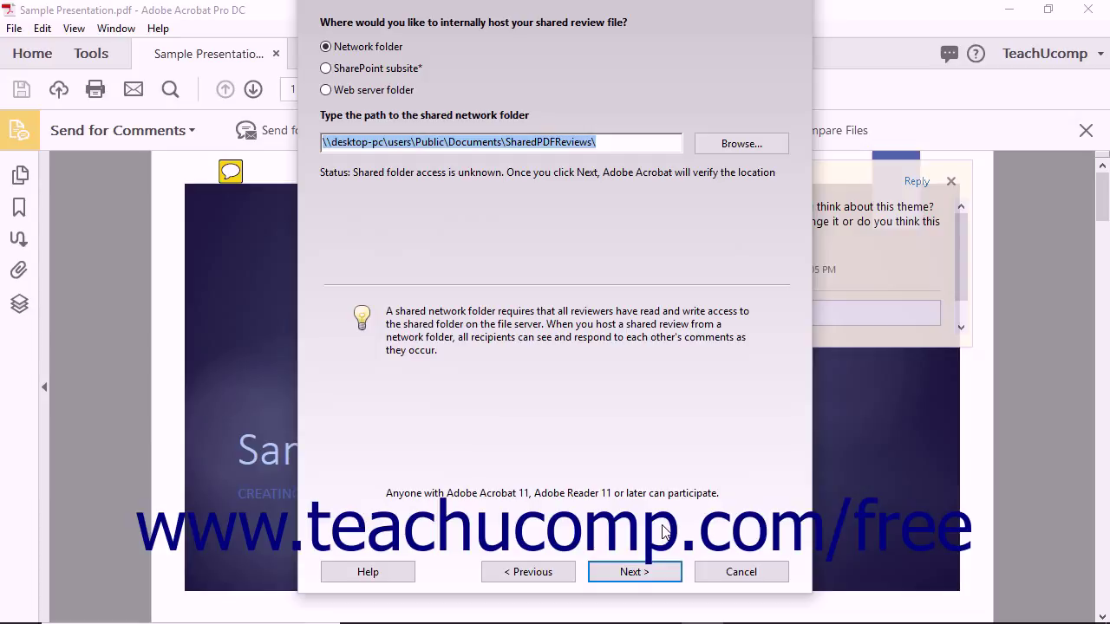
click(732, 148)
Select the SharedPDFReviews folder under Public Documents as the review host.
click(438, 267)
scroll(451, 294, down, 3)
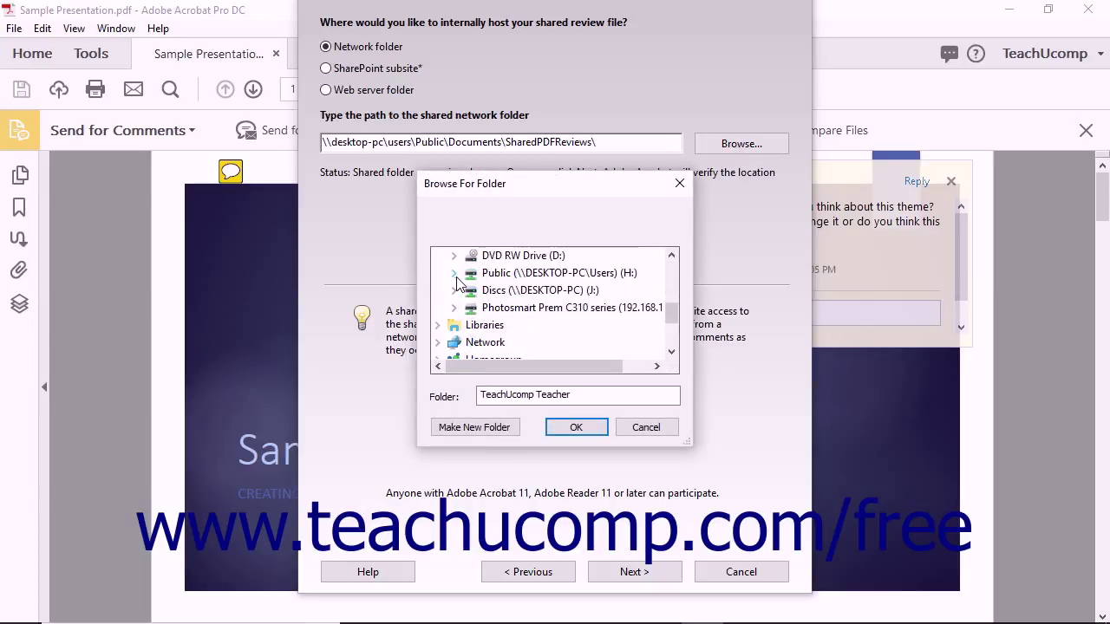
click(454, 274)
click(471, 272)
scroll(555, 312, down, 2)
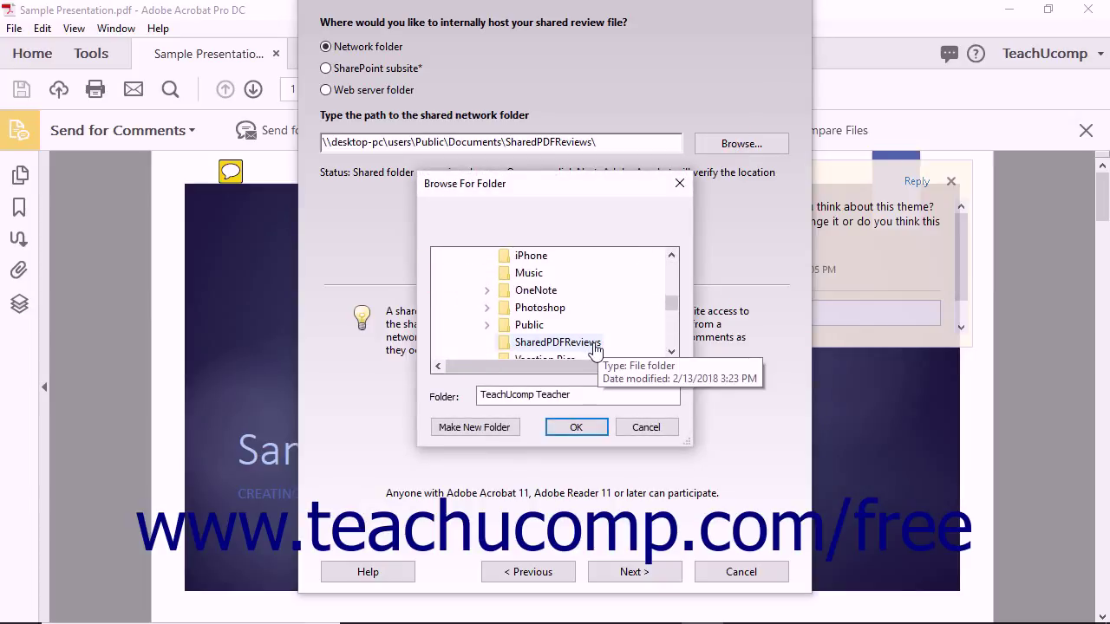
click(592, 343)
click(580, 426)
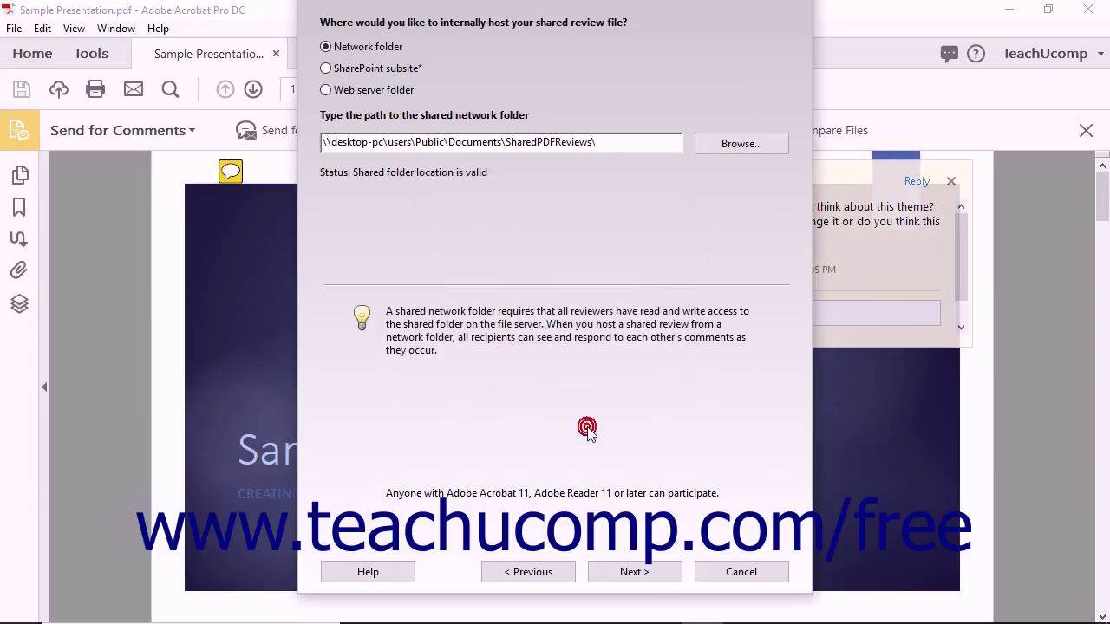
Accept send-as-attachment distribution and the 'My Network Folder' profile name to reach the invitation.
click(614, 571)
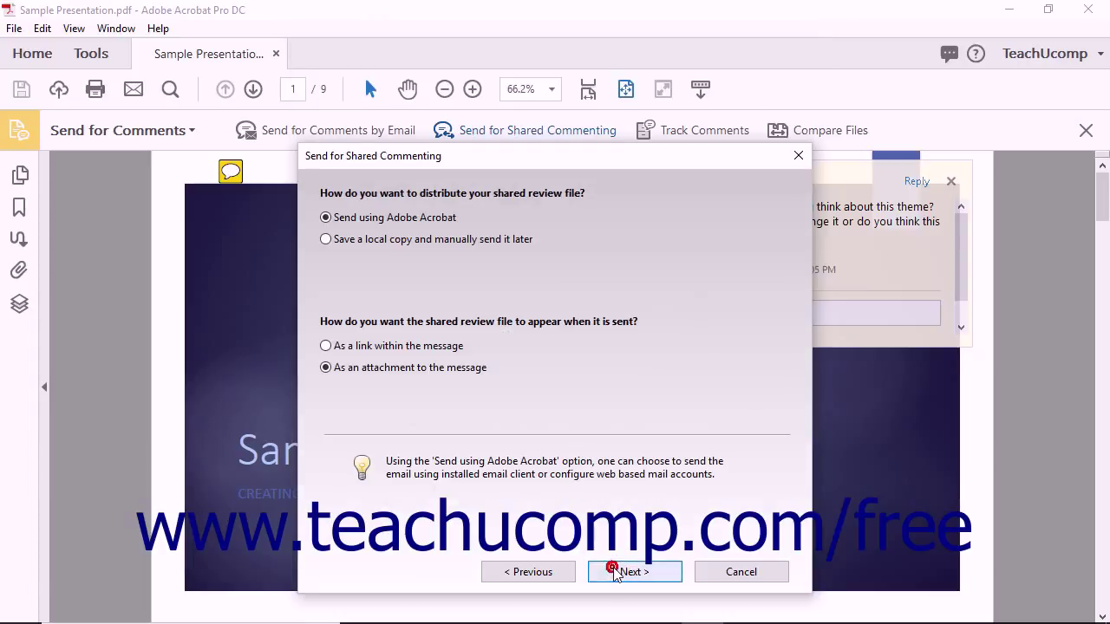
click(566, 574)
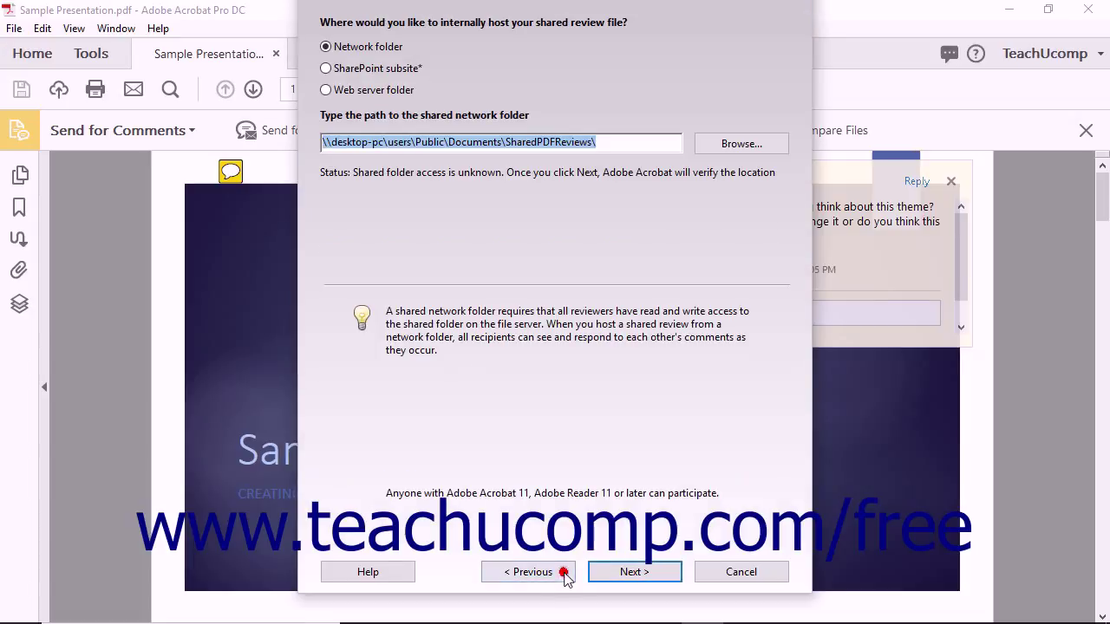
click(631, 574)
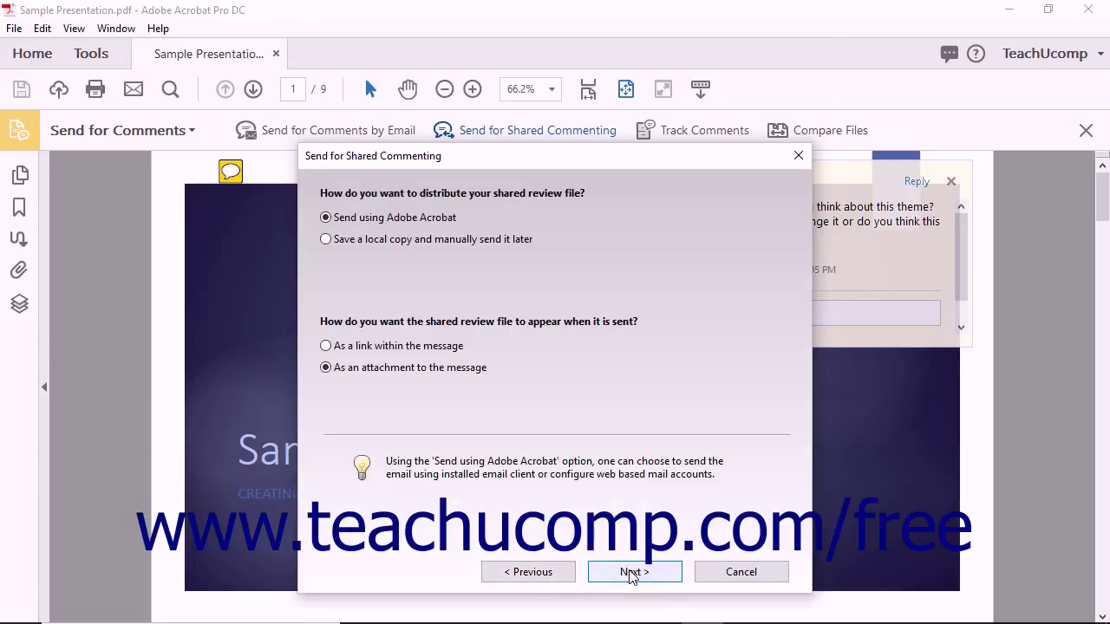
click(630, 575)
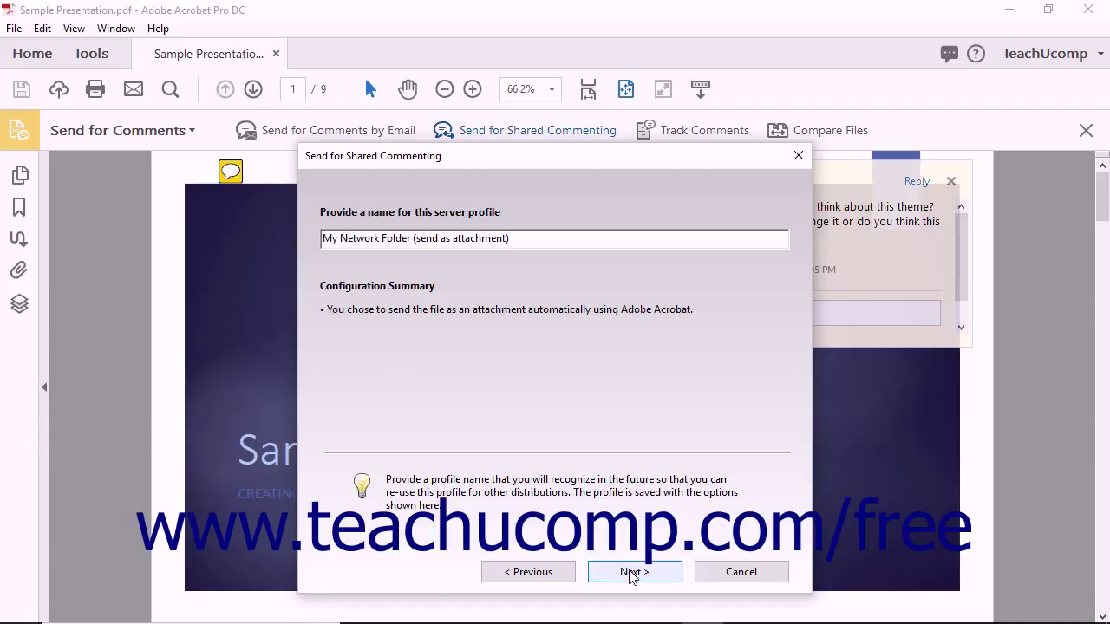
click(632, 574)
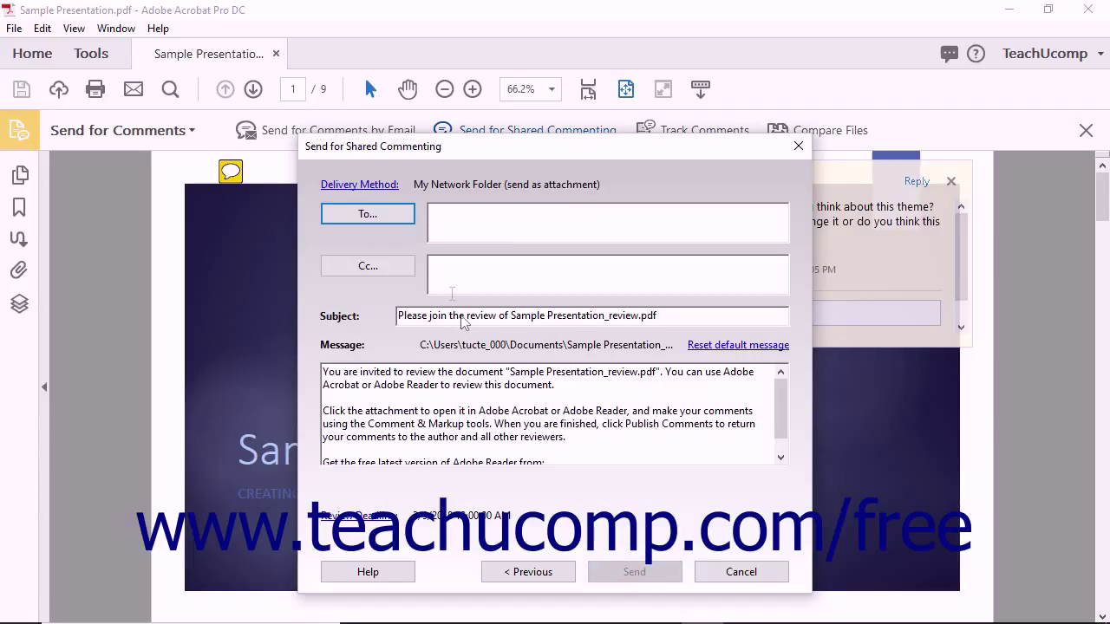
Enter the reviewer's e-mail address in the To field and send the invitation.
click(442, 212)
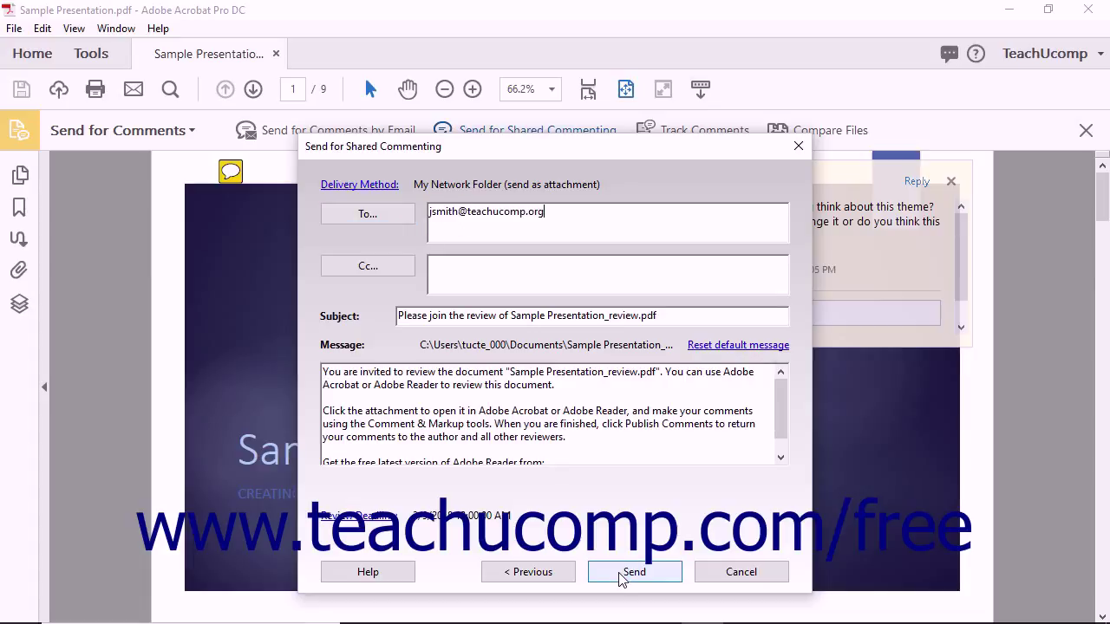
click(621, 575)
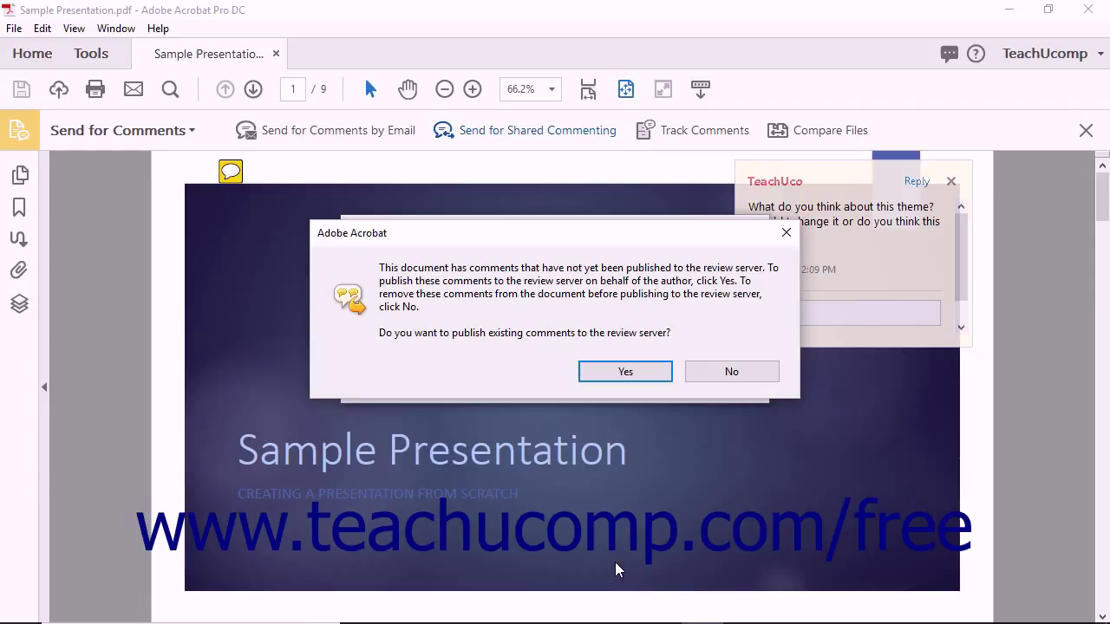
Publish existing comments and send Sample Presentation_review.pdf to reviewers as an e-mail attachment.
click(625, 374)
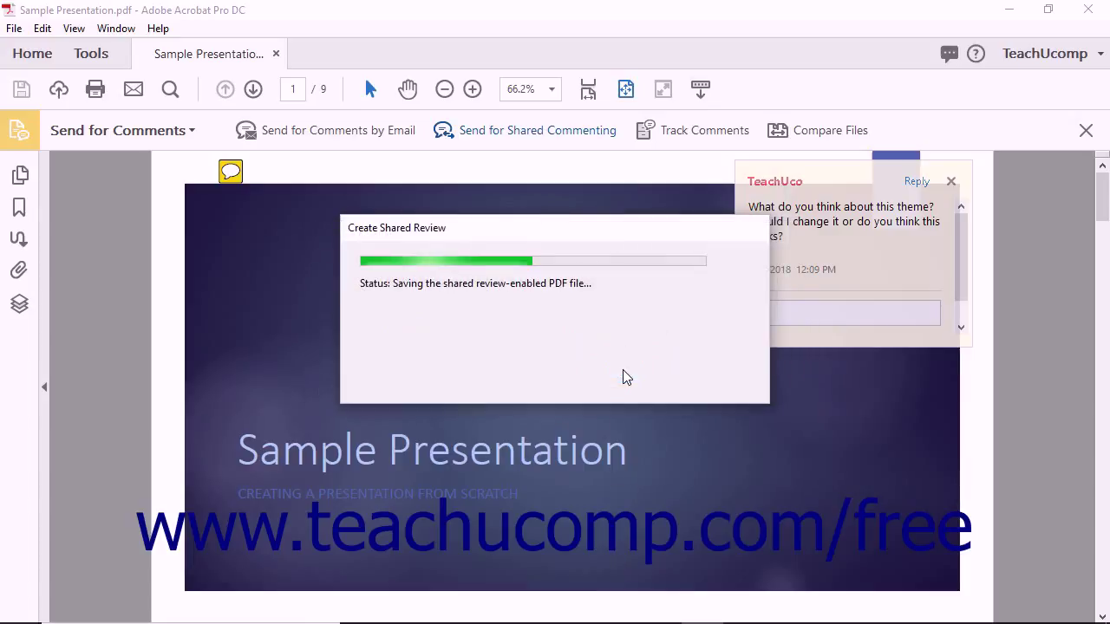
click(590, 447)
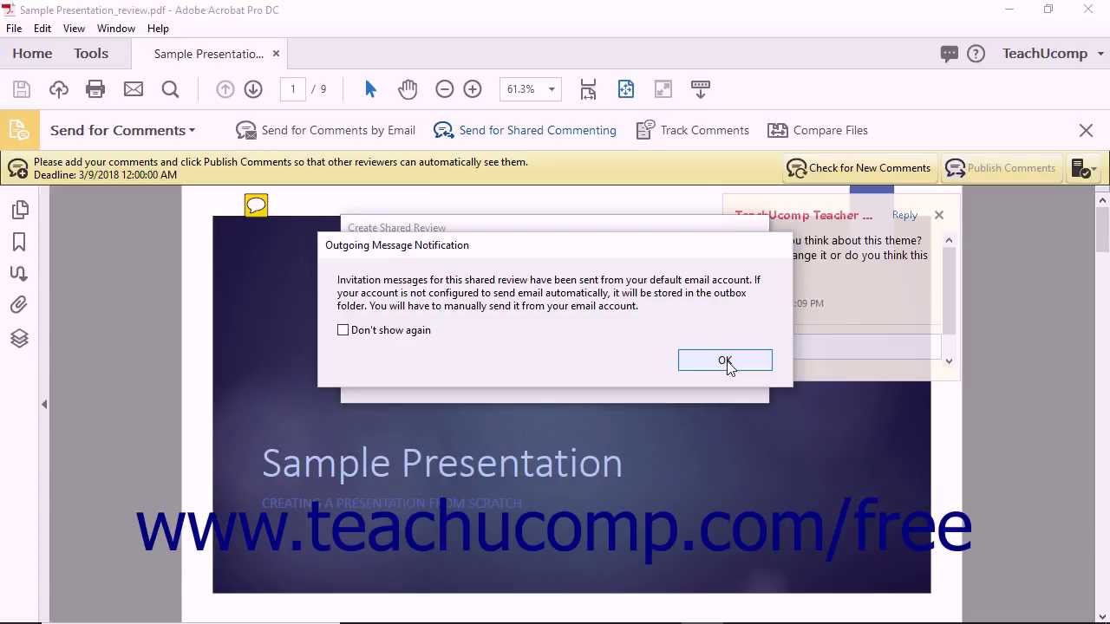
click(725, 361)
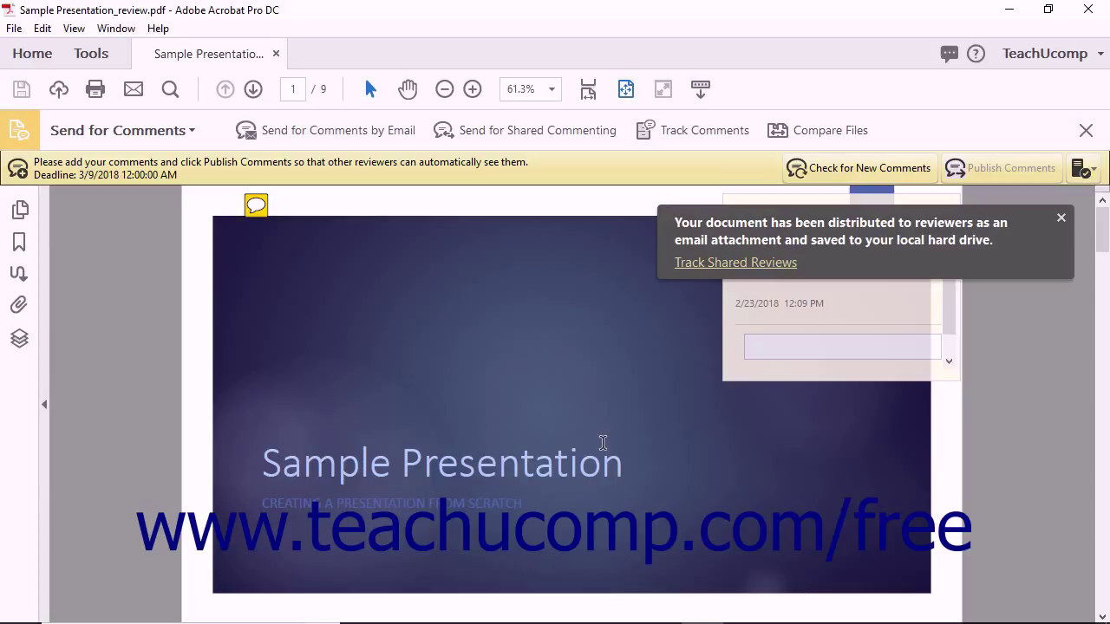
click(42, 28)
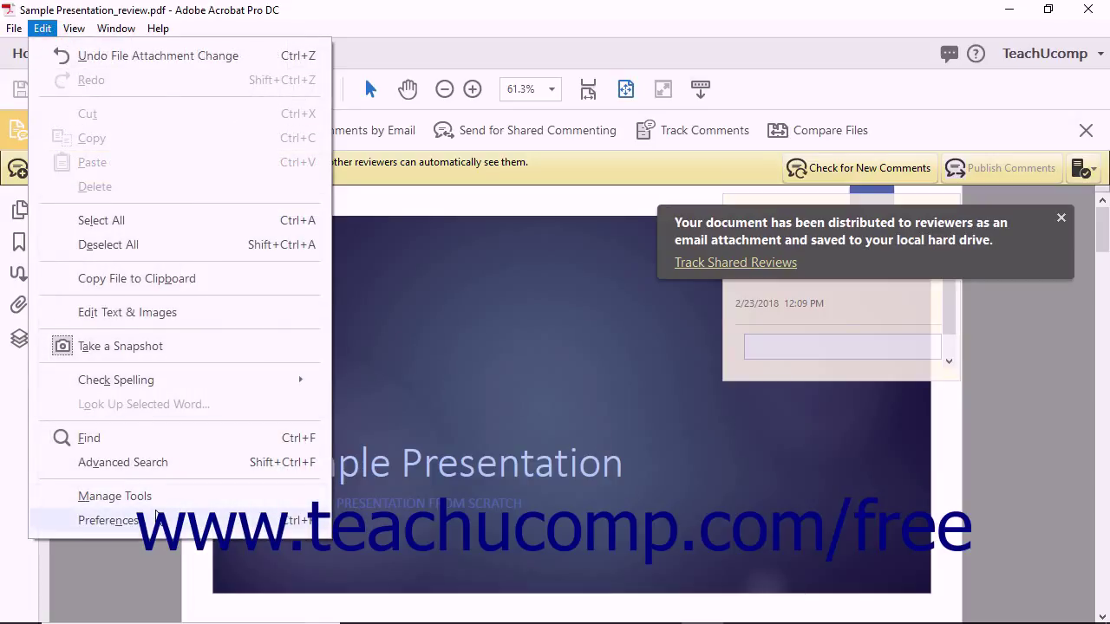
In Preferences > Tracker, remove the 'My Network Folder (send as attachment)' custom server location and confirm.
click(108, 521)
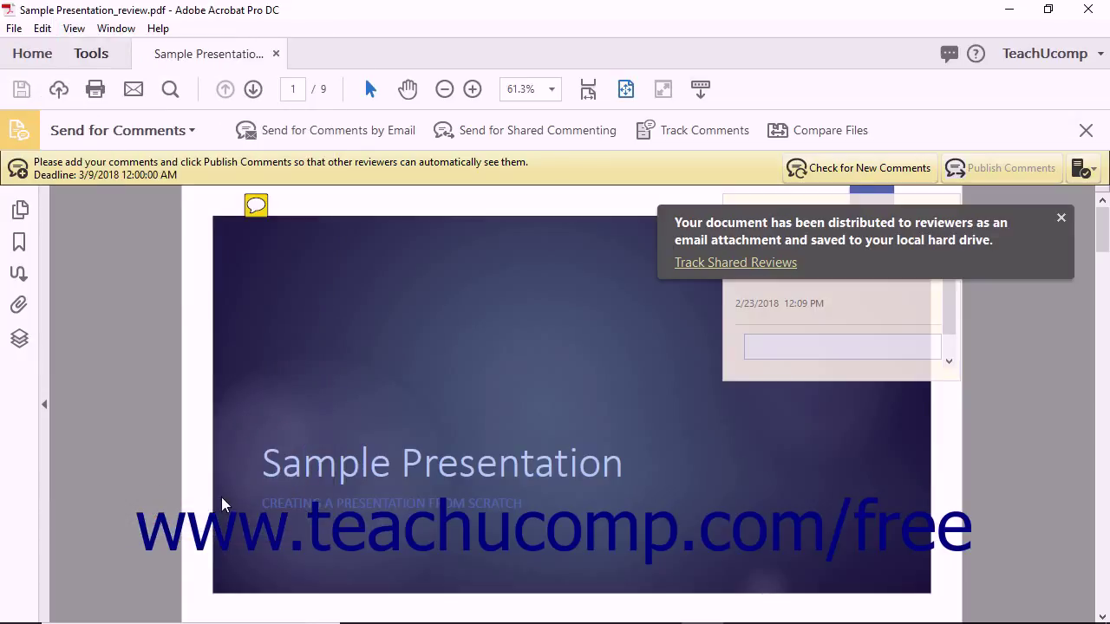
scroll(184, 501, down, 3)
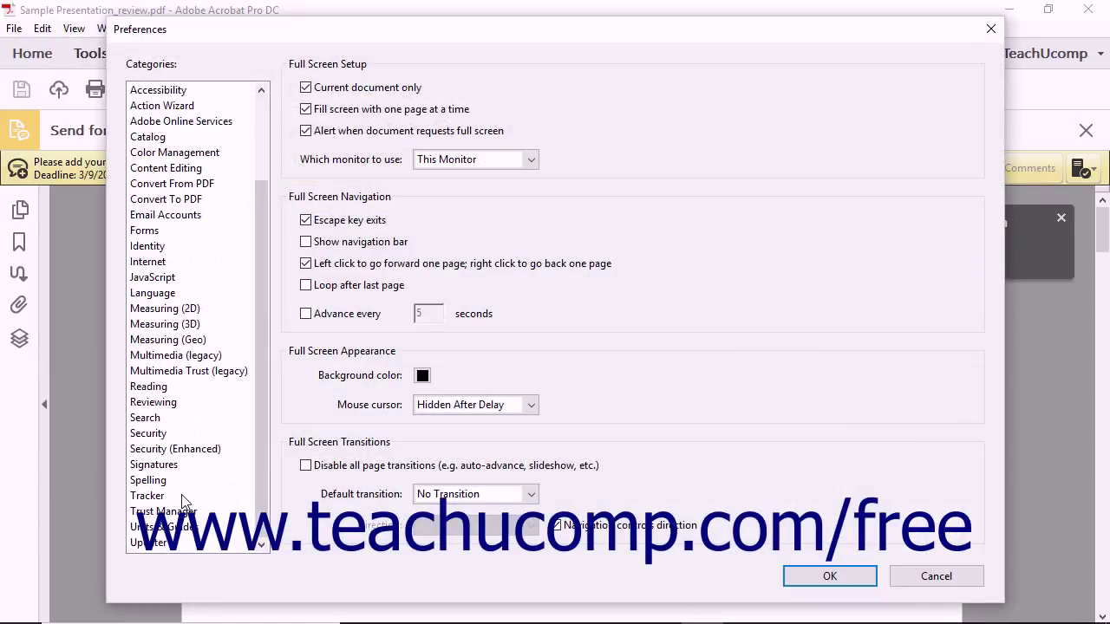
click(161, 495)
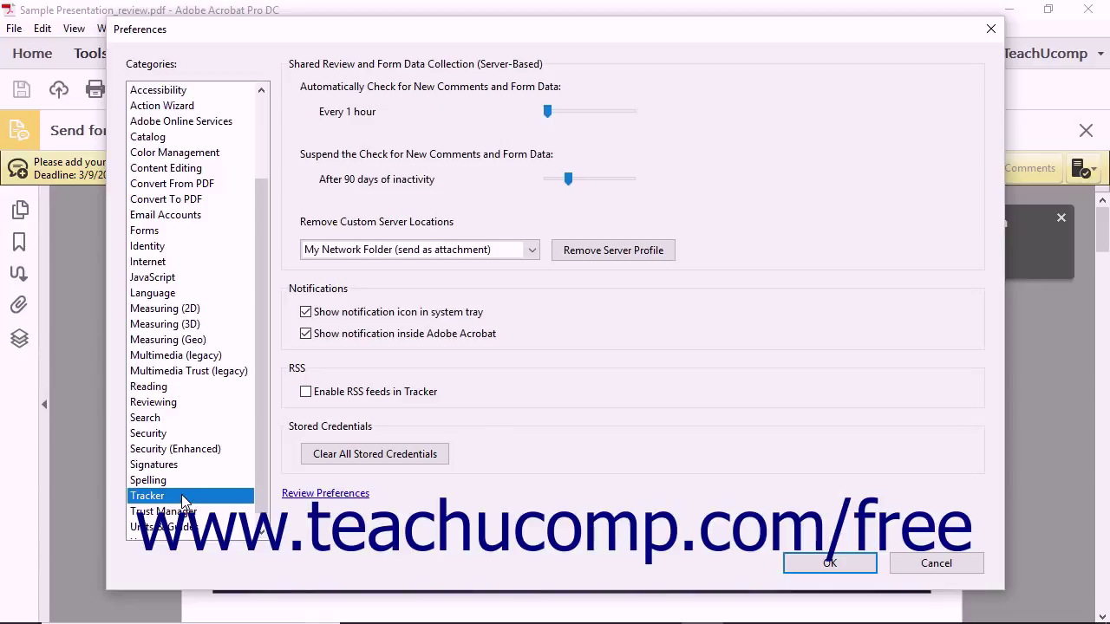
click(532, 250)
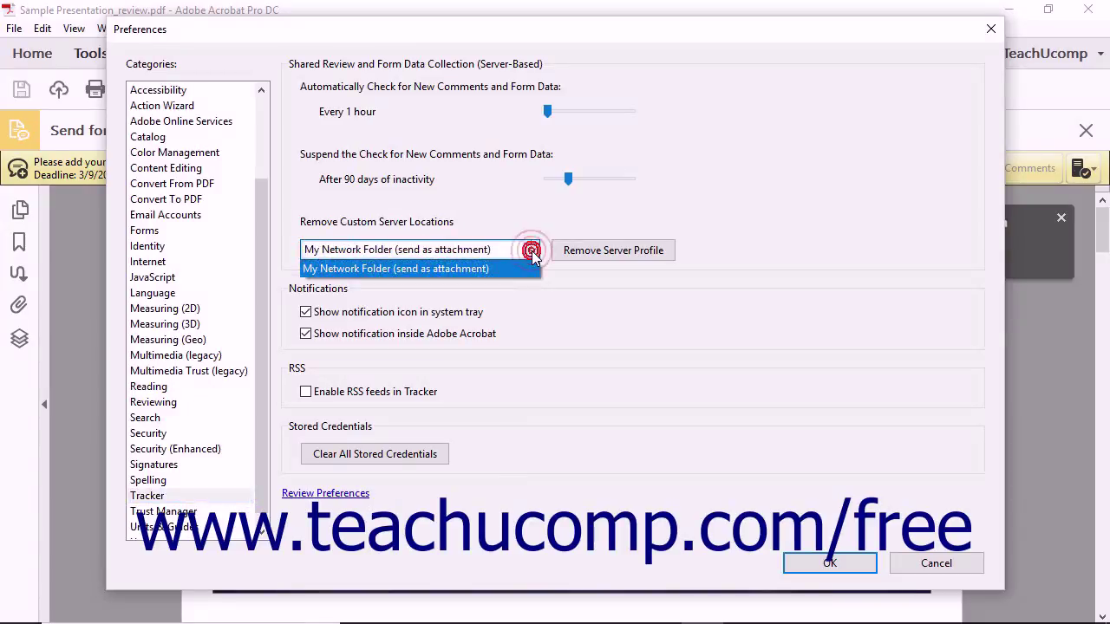
click(513, 268)
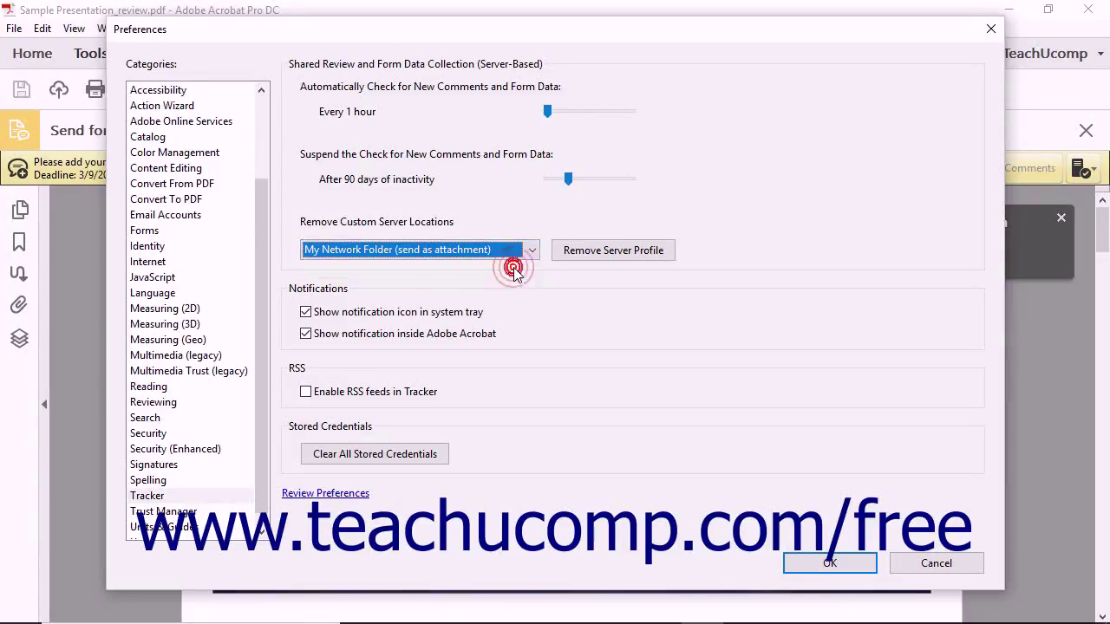
click(597, 254)
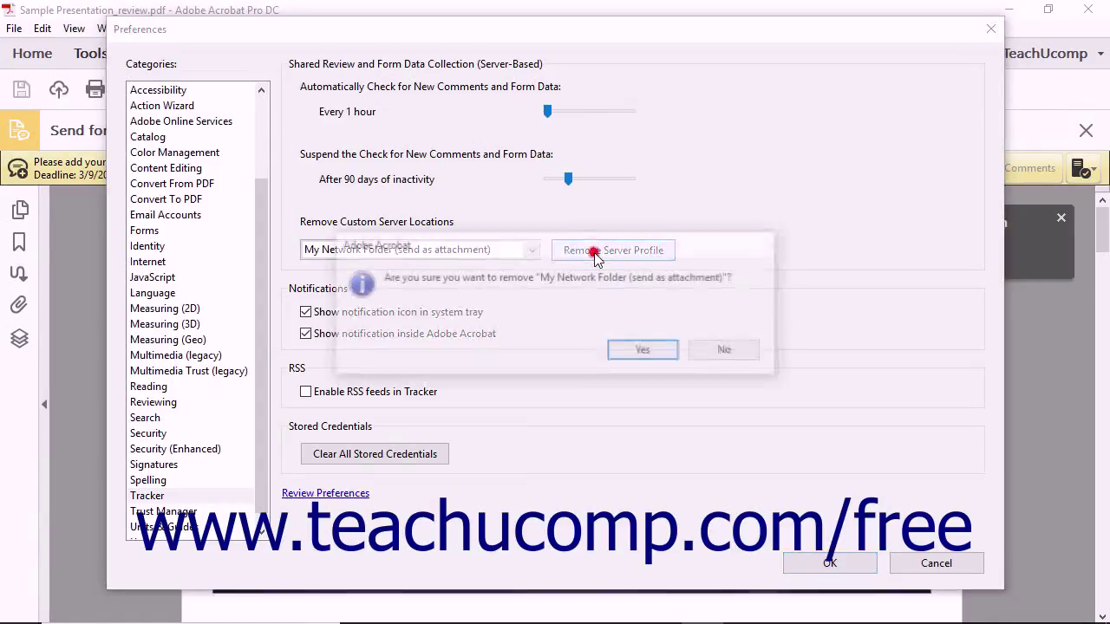
click(665, 358)
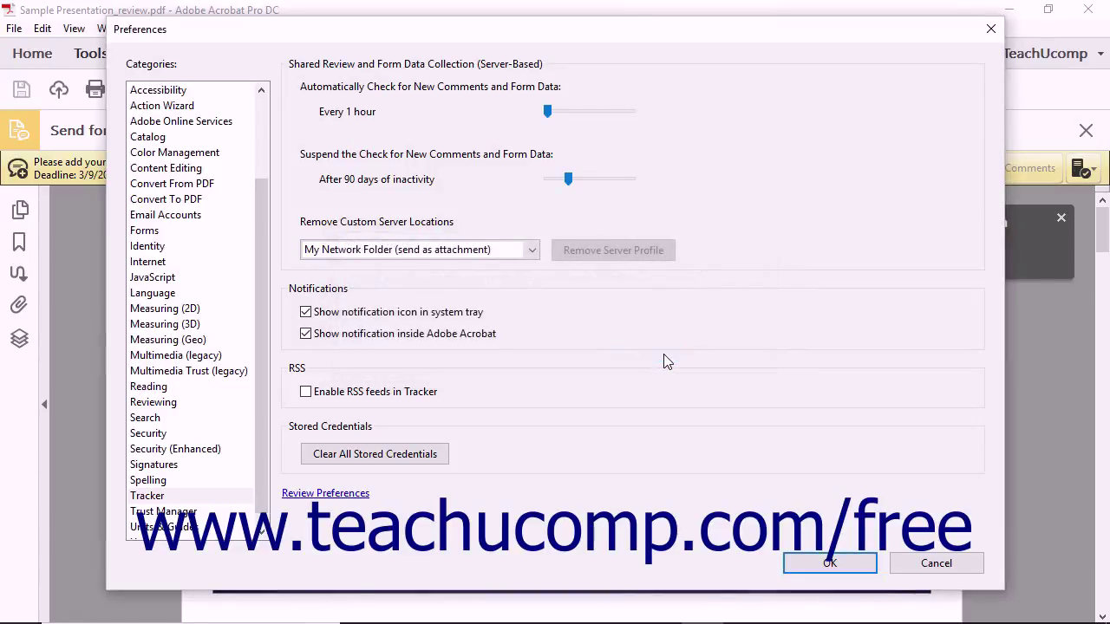
Apply the Tracker change and close the Preferences dialog.
click(806, 566)
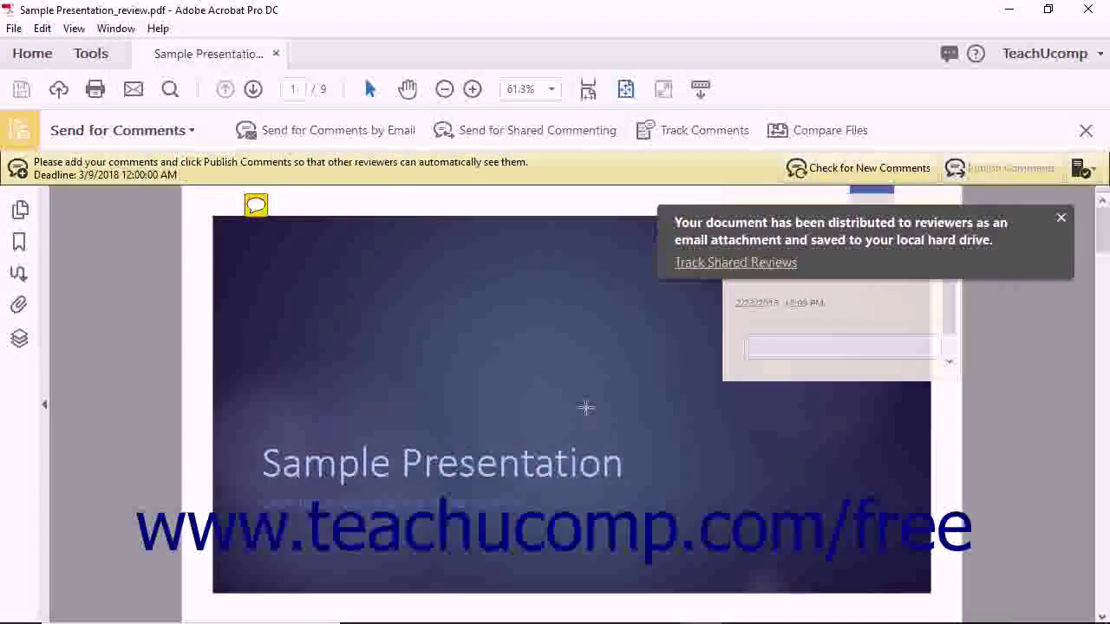